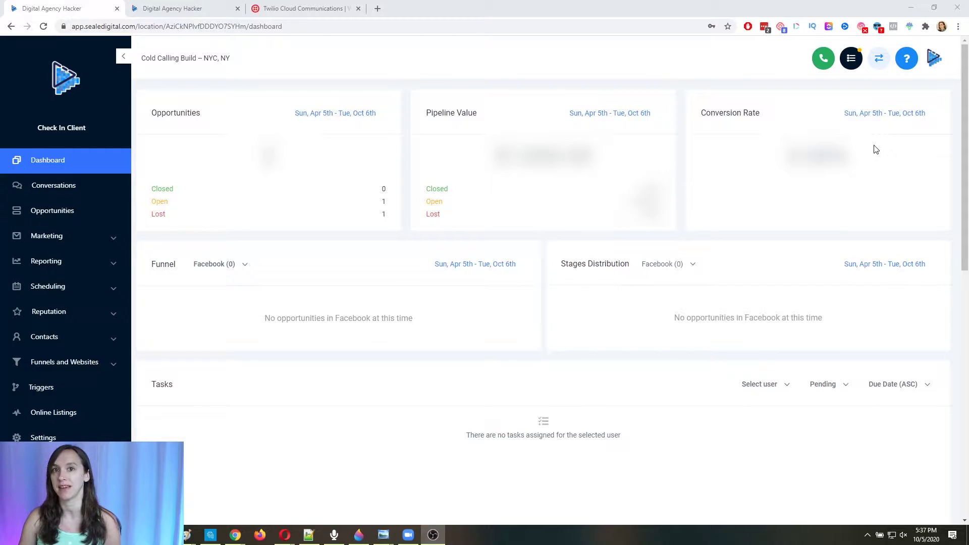
# Step: Open the agency-level Twilio settings in HighLevel
pyautogui.click(879, 66)
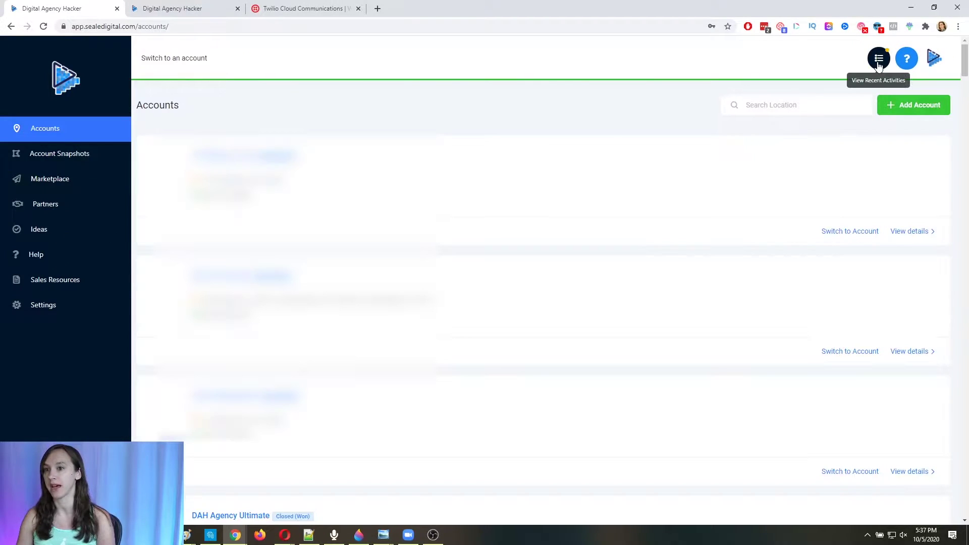
pyautogui.click(87, 316)
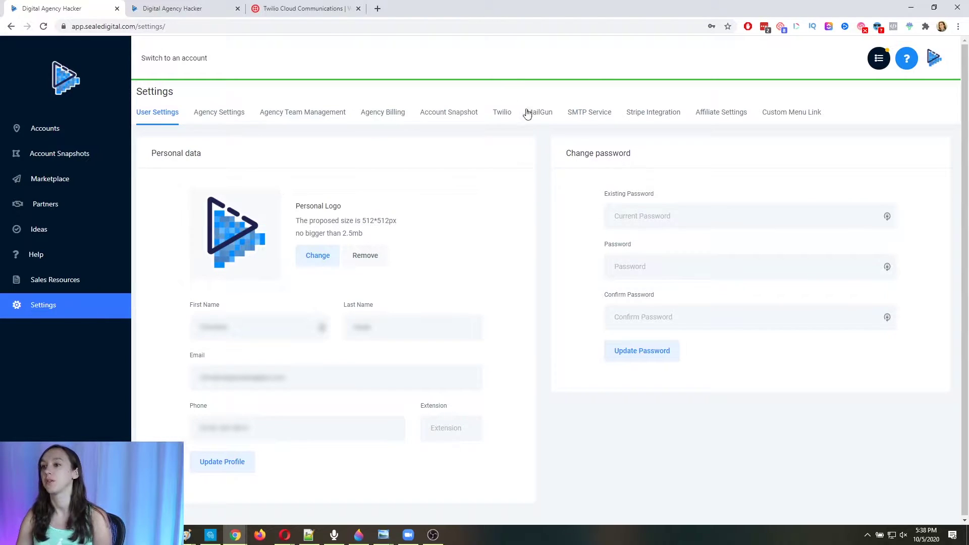
pyautogui.click(502, 114)
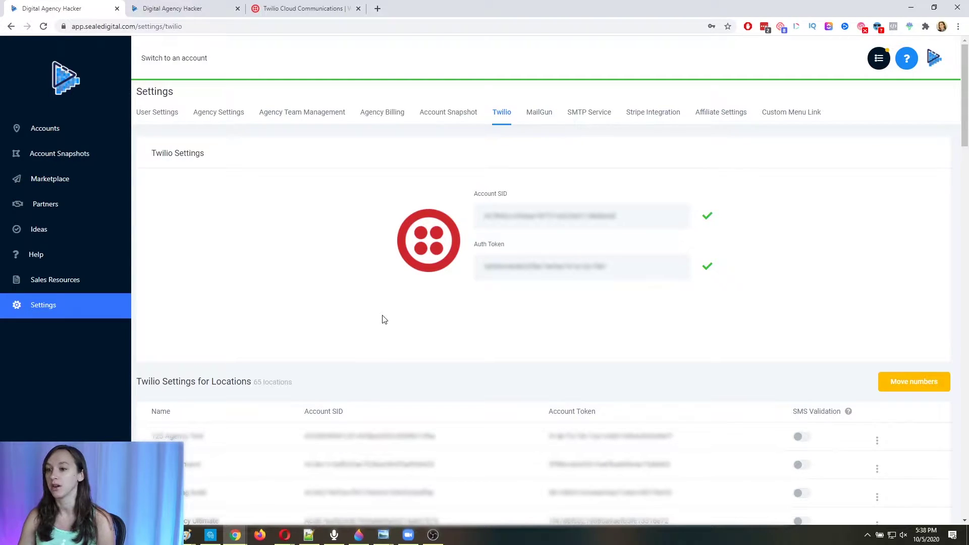
# Step: Copy the third location's Account SID and bring the Twilio Console tab forward
pyautogui.moveTo(440, 496); pyautogui.dragTo(307, 491)
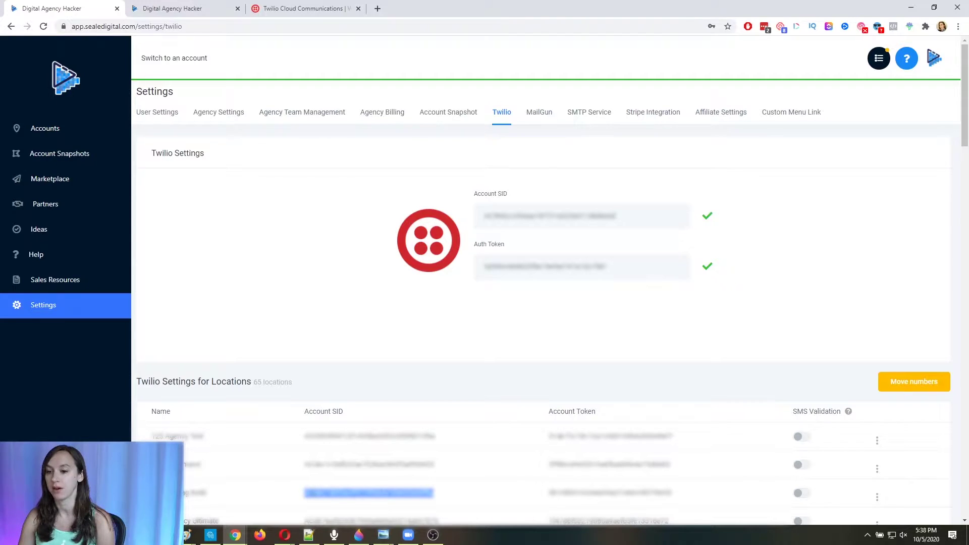
pyautogui.rightClick(311, 493)
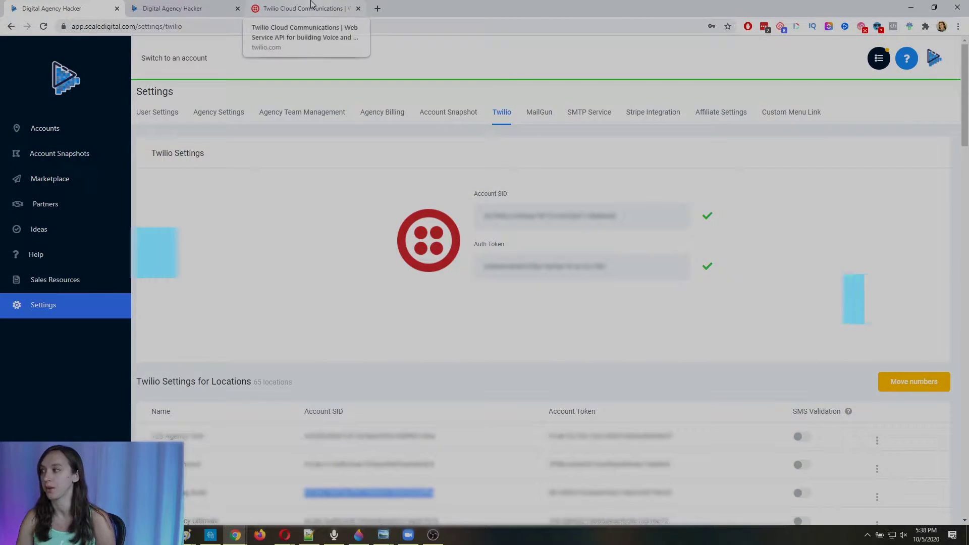
pyautogui.click(311, 6)
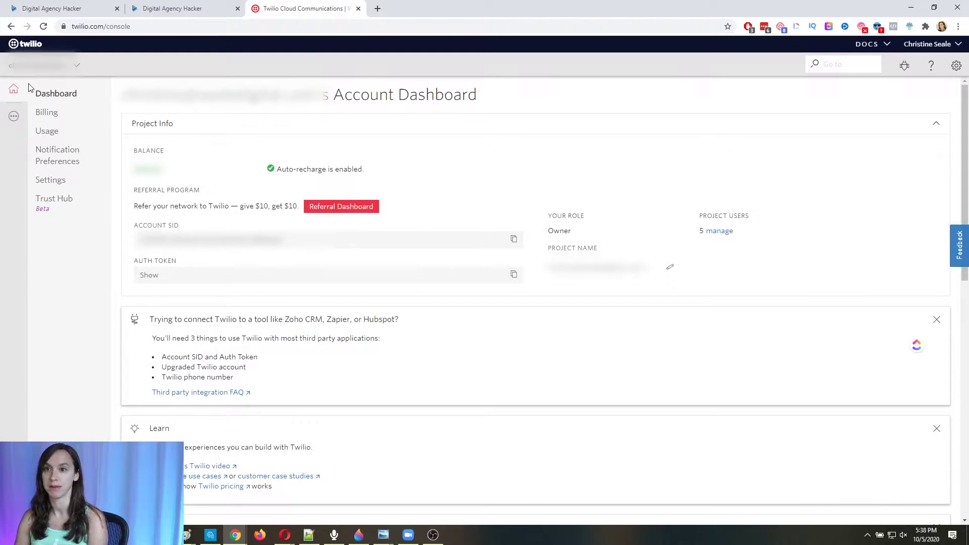
# Step: Go to the project's General Settings, then the Subaccounts list
pyautogui.click(12, 119)
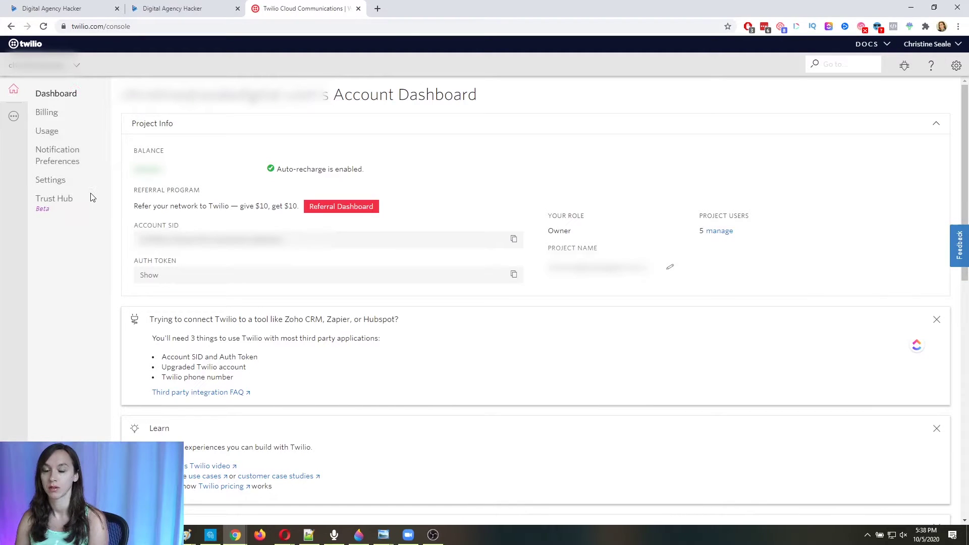
pyautogui.click(52, 182)
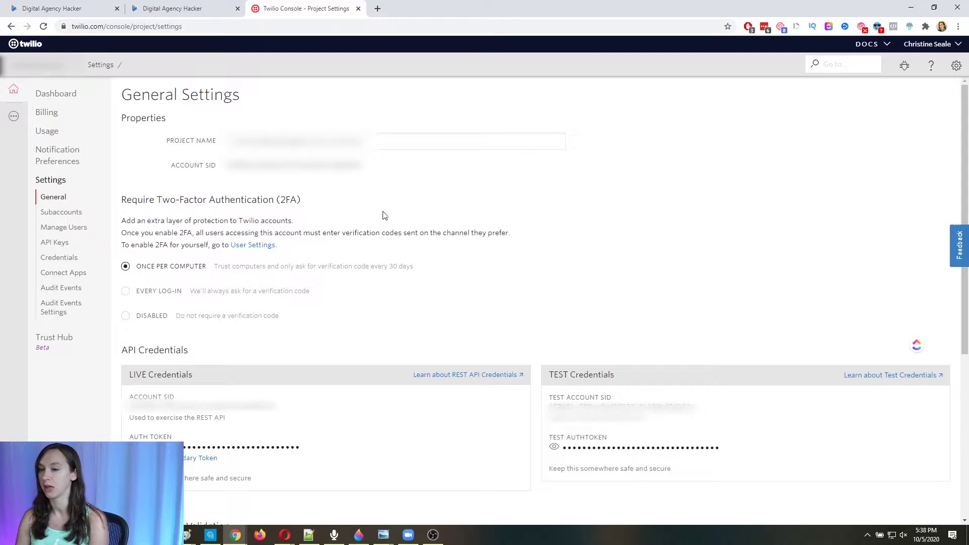
pyautogui.click(73, 213)
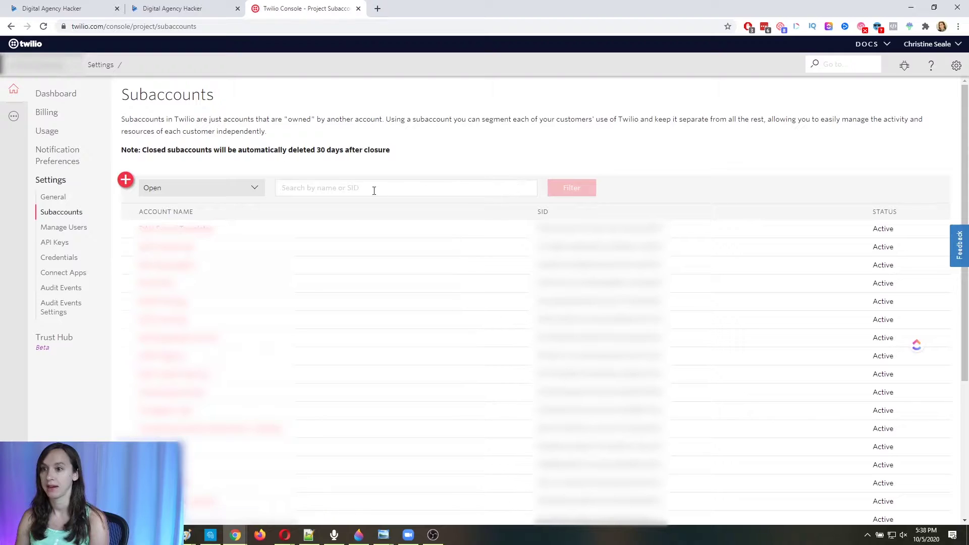
# Step: Filter subaccounts by the pasted Account SID and open Hite Level Build
pyautogui.rightClick(322, 187)
pyautogui.click(369, 263)
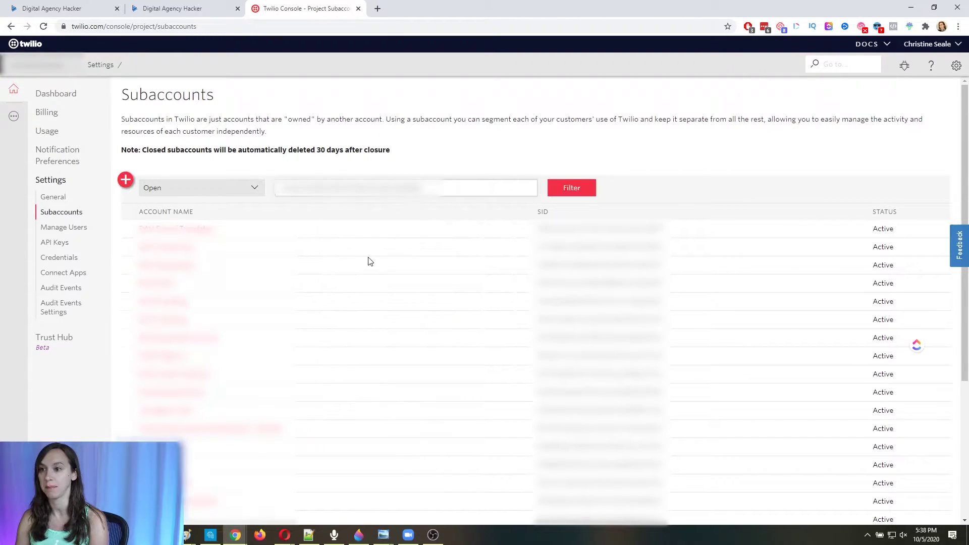
pyautogui.click(582, 189)
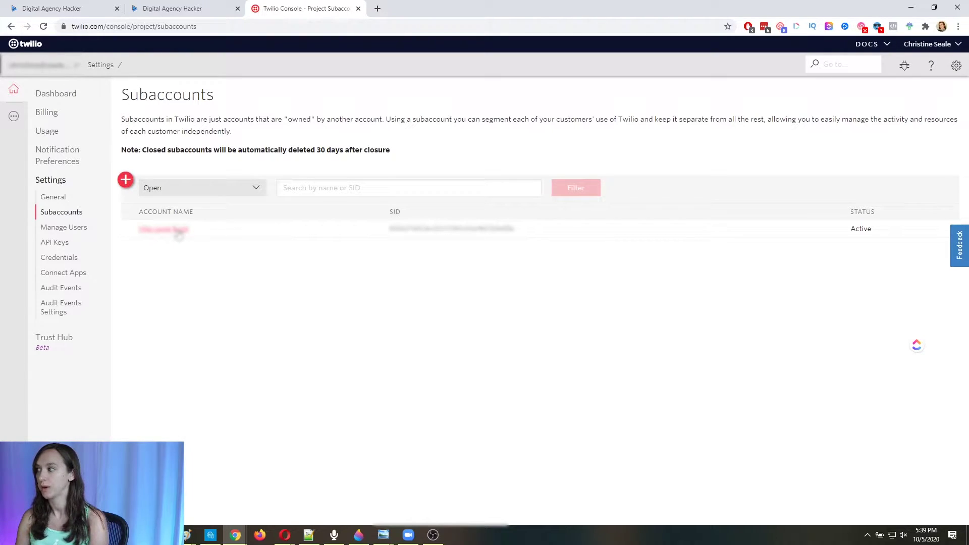
pyautogui.click(179, 234)
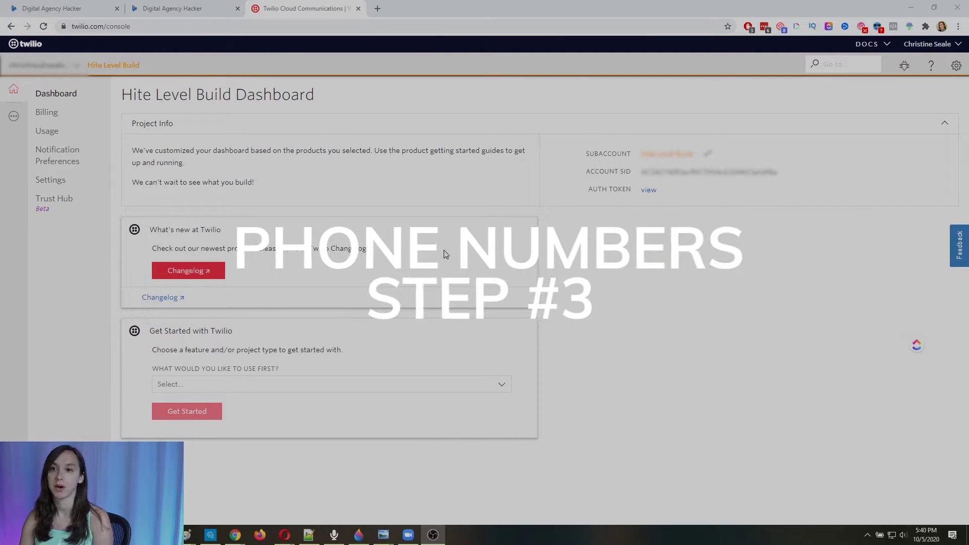
# Step: Open the subaccount's active number from Phone Numbers
pyautogui.click(12, 116)
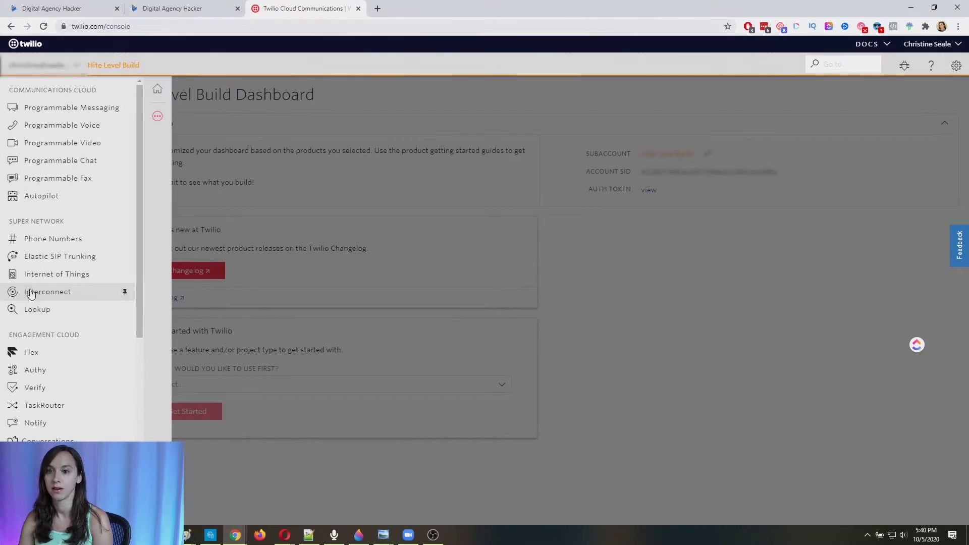
pyautogui.click(71, 243)
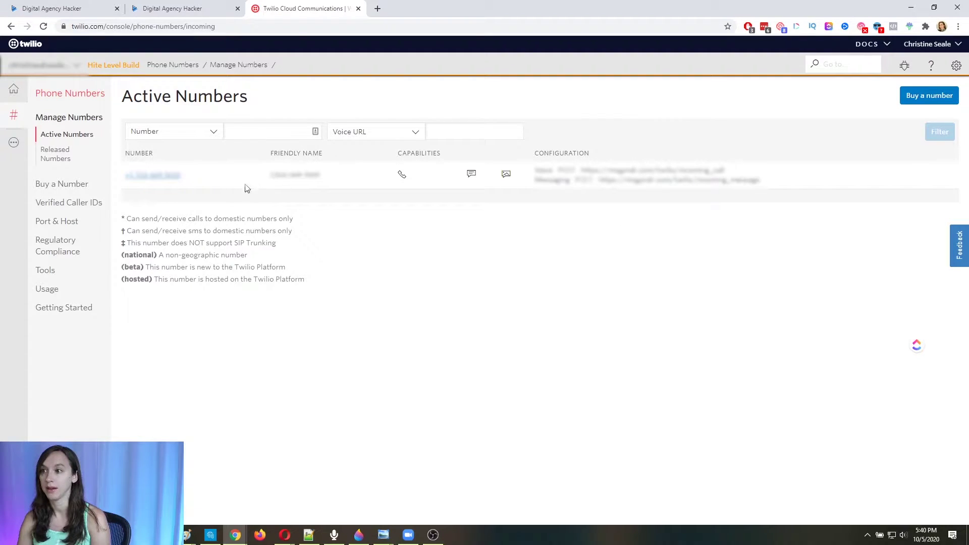
pyautogui.click(170, 175)
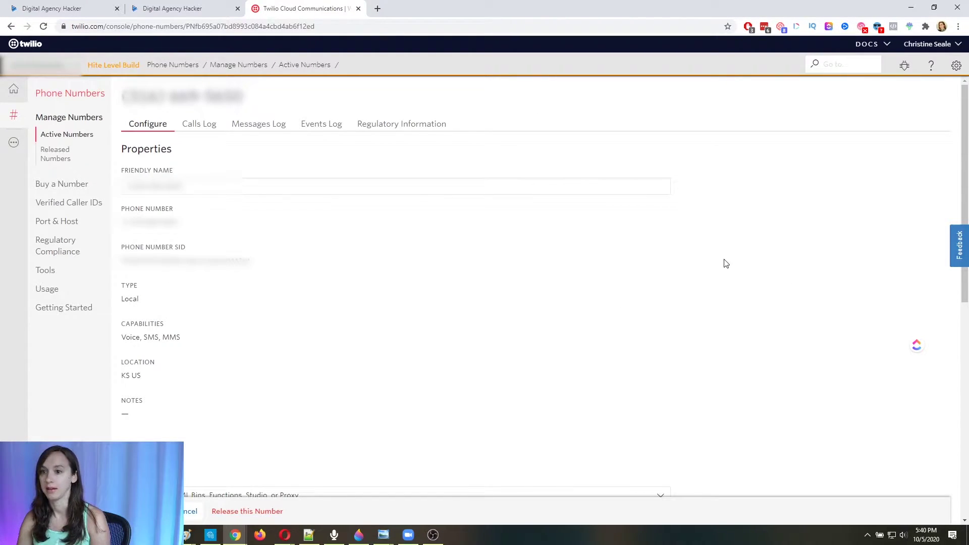
pyautogui.scroll(-2, 725, 264)
pyautogui.scroll(-2, 725, 258)
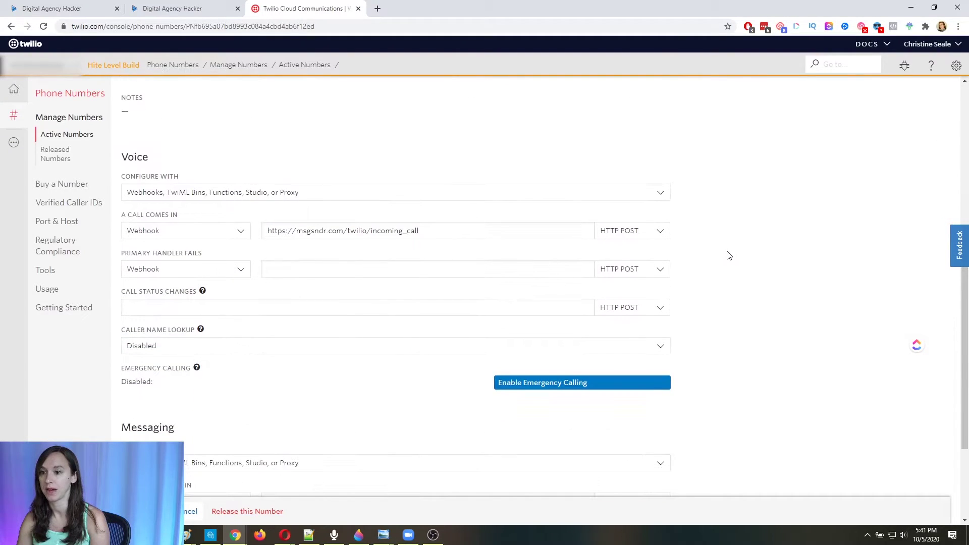
pyautogui.scroll(-1, 727, 255)
pyautogui.scroll(1, 729, 254)
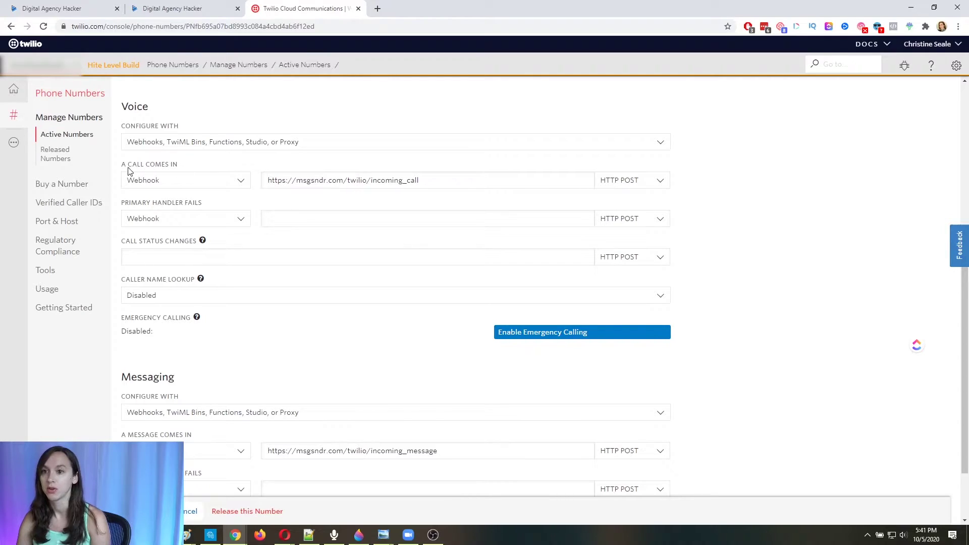
pyautogui.moveTo(121, 165); pyautogui.dragTo(203, 166)
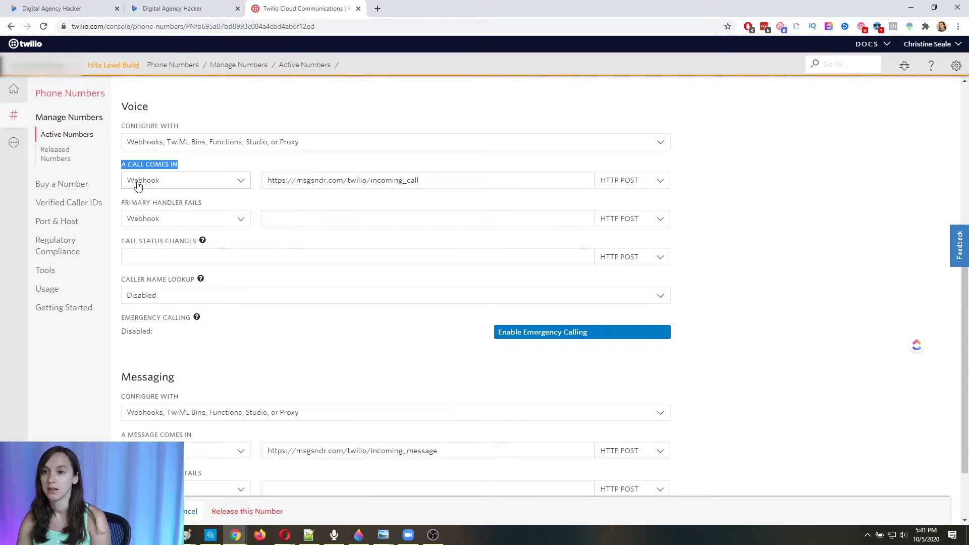
pyautogui.moveTo(272, 182)
pyautogui.mouseDown()
pyautogui.moveTo(386, 195)
pyautogui.moveTo(444, 184)
pyautogui.mouseUp()
pyautogui.click(444, 185)
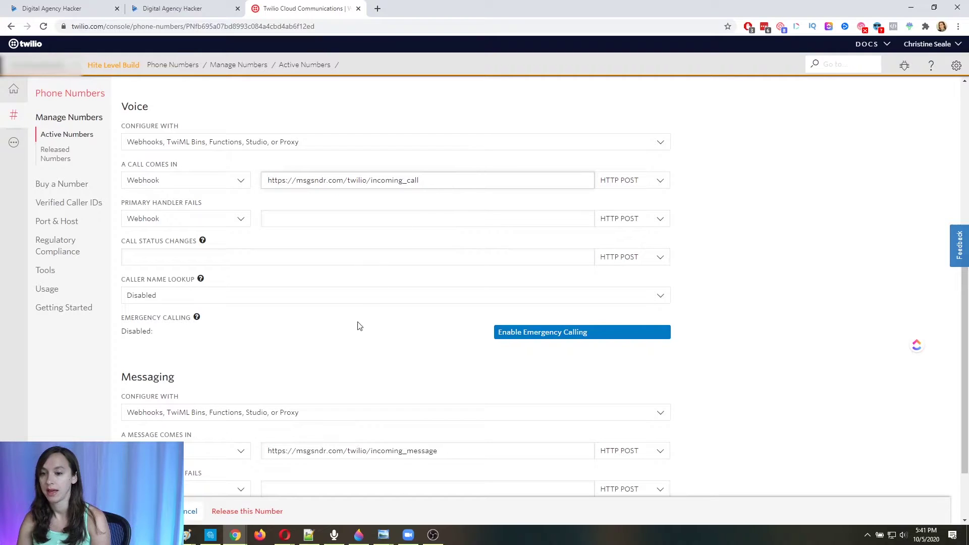
pyautogui.scroll(-1, 242, 424)
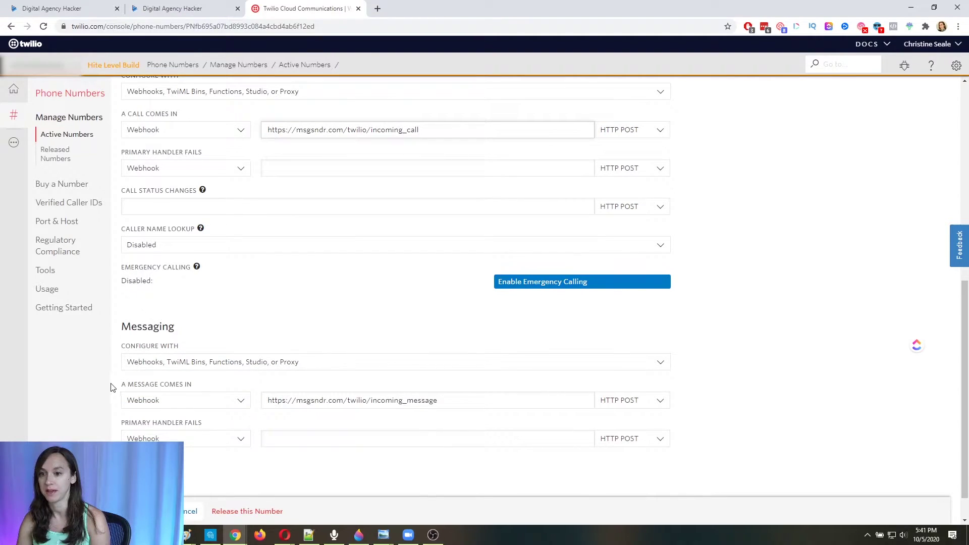
pyautogui.moveTo(267, 400); pyautogui.dragTo(518, 392)
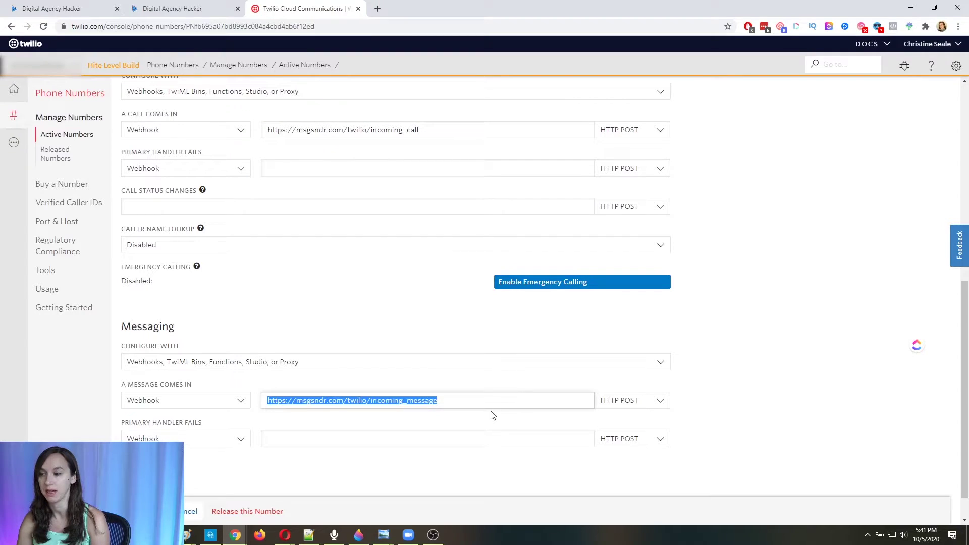
pyautogui.scroll(-1, 490, 415)
pyautogui.scroll(3, 493, 412)
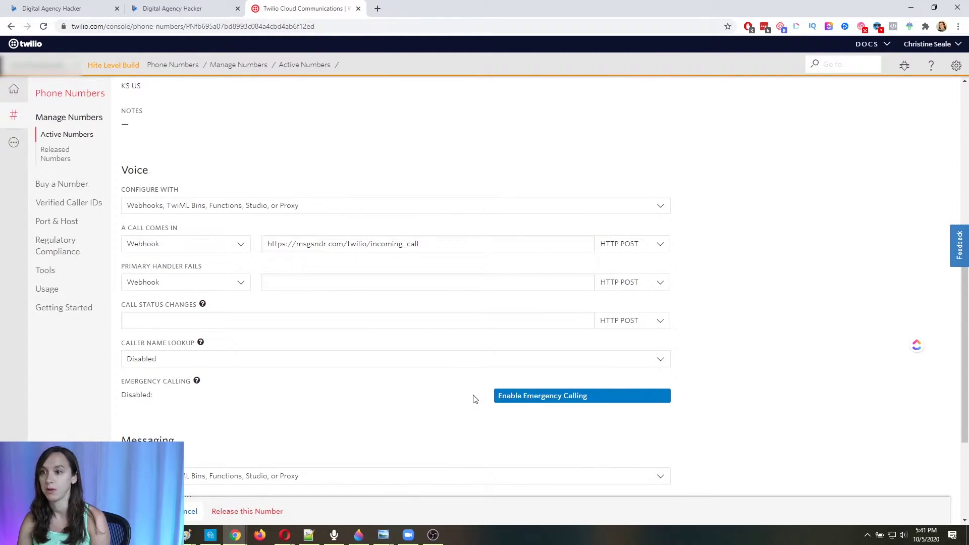
pyautogui.scroll(-2, 474, 399)
pyautogui.click(372, 415)
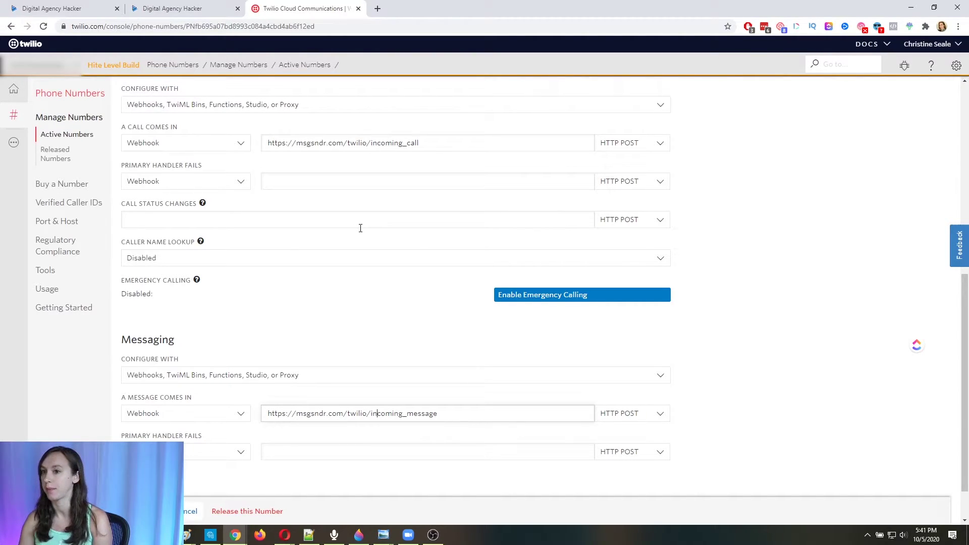
pyautogui.scroll(1, 357, 307)
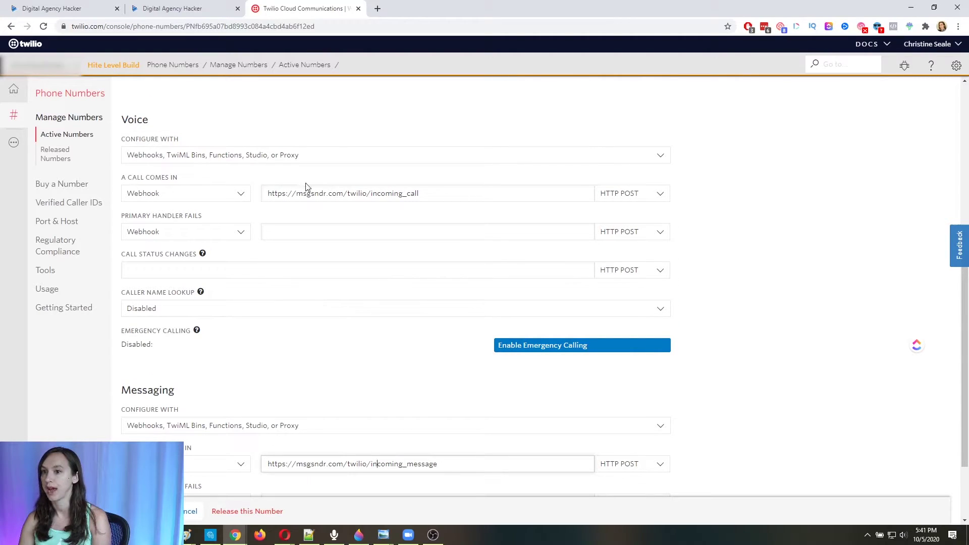
pyautogui.scroll(4, 320, 231)
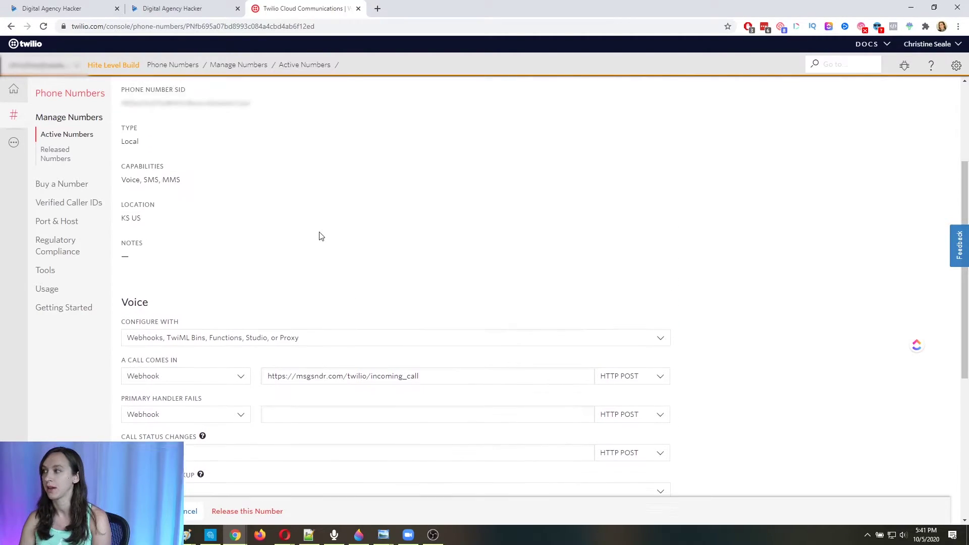
pyautogui.scroll(3, 302, 230)
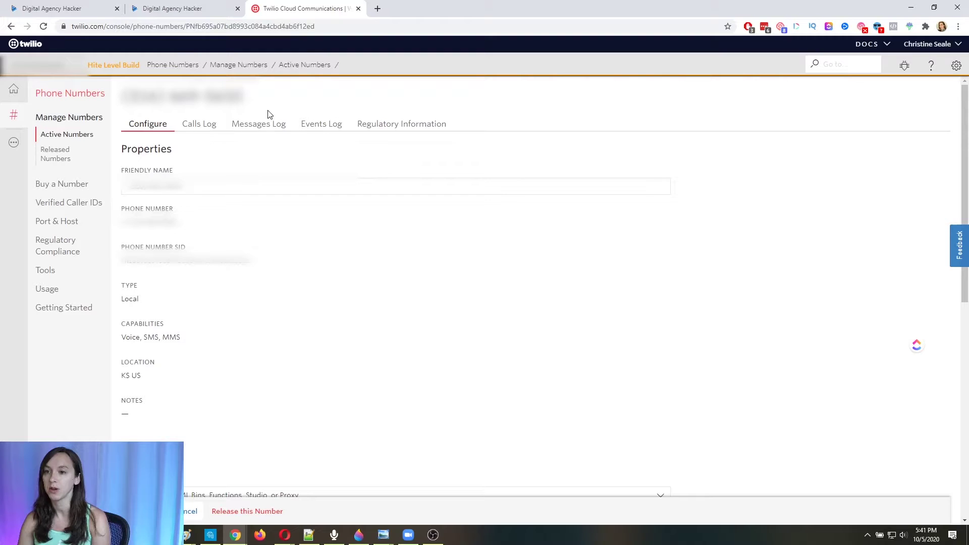
# Step: Show the phone number's Messages Log of delivered outgoing messages
pyautogui.click(262, 124)
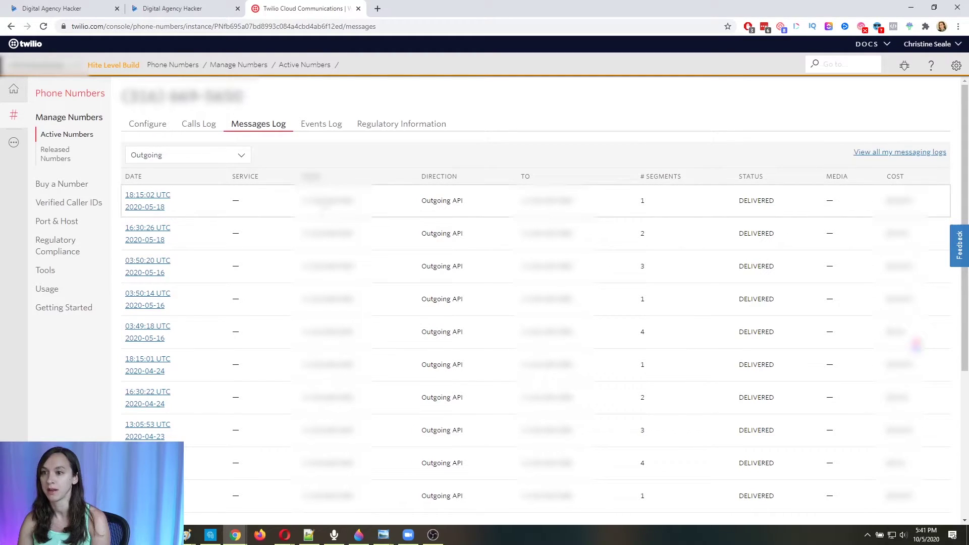
pyautogui.scroll(-3, 376, 266)
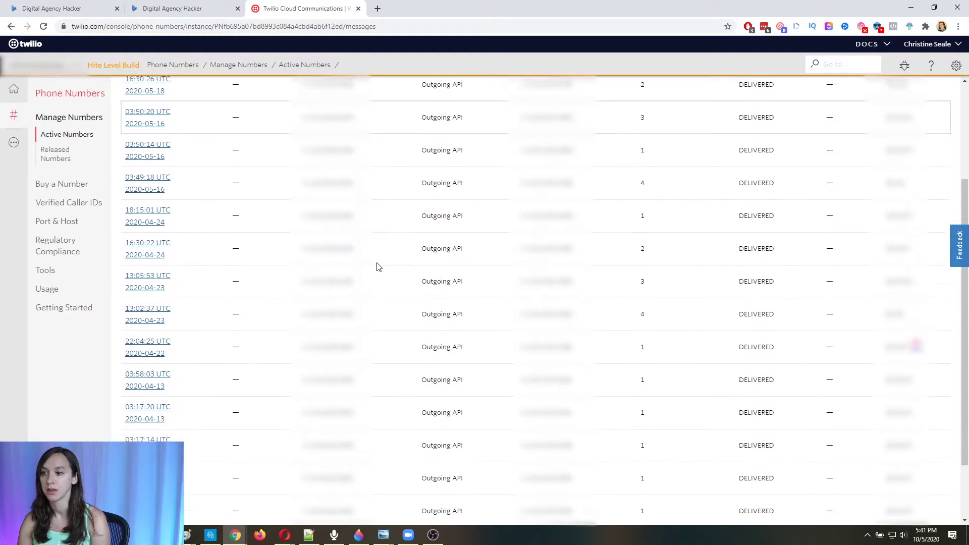
pyautogui.scroll(3, 383, 274)
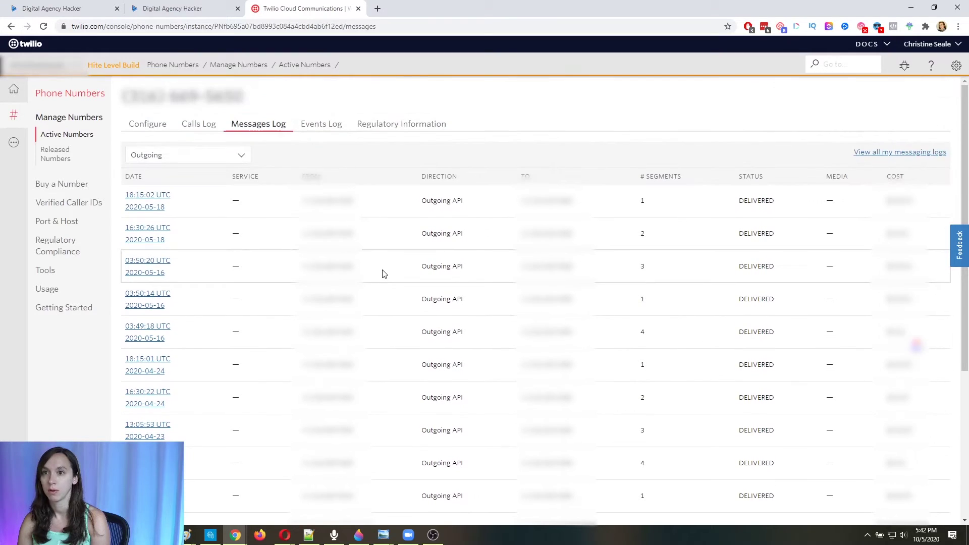
# Step: Send the text 'Test' from a contact conversation in the client location's Conversations
pyautogui.click(87, 7)
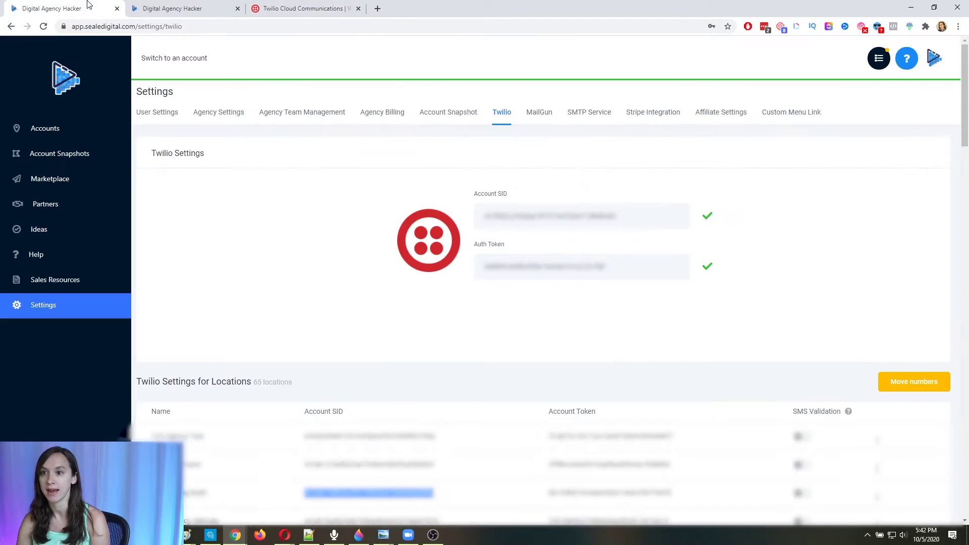
pyautogui.click(183, 7)
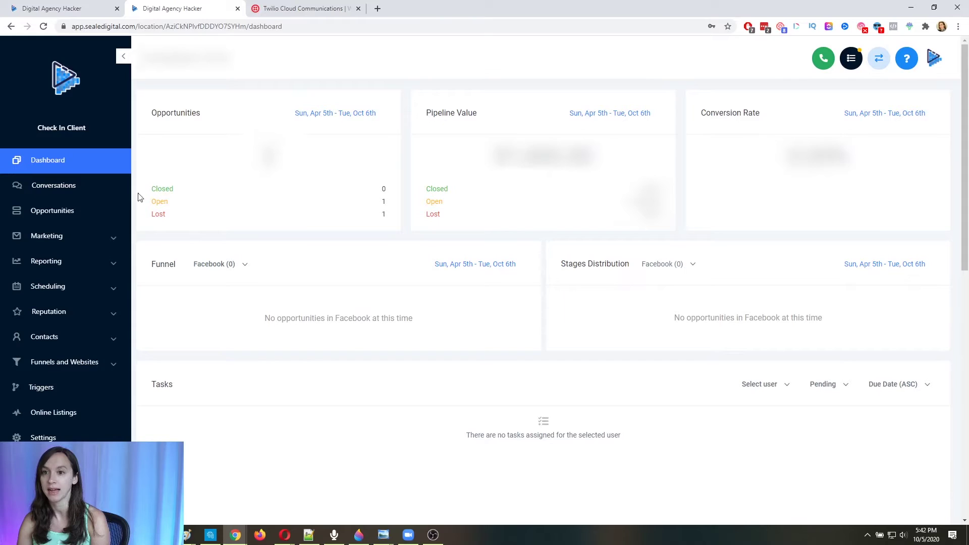
pyautogui.click(90, 193)
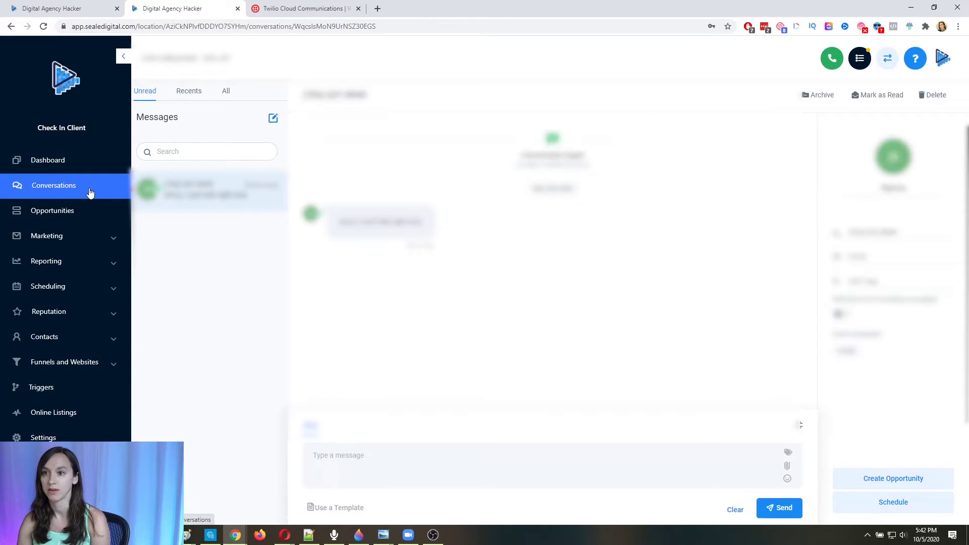
pyautogui.click(228, 92)
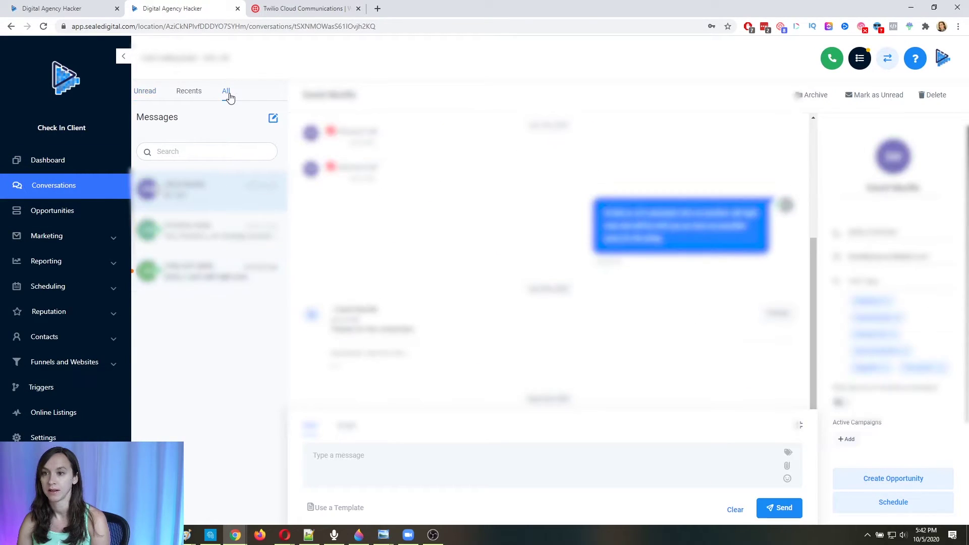
pyautogui.scroll(-2, 500, 284)
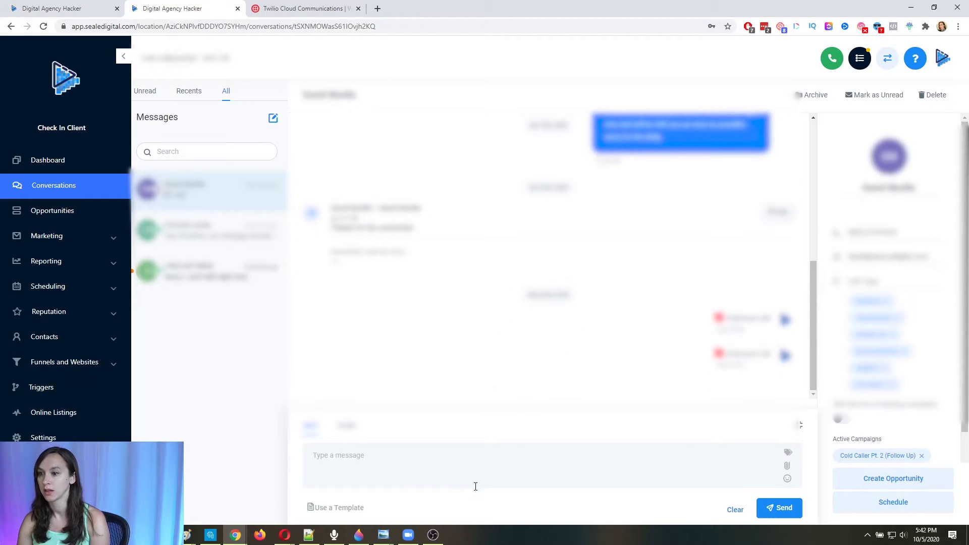
pyautogui.click(441, 459)
pyautogui.write('Test')
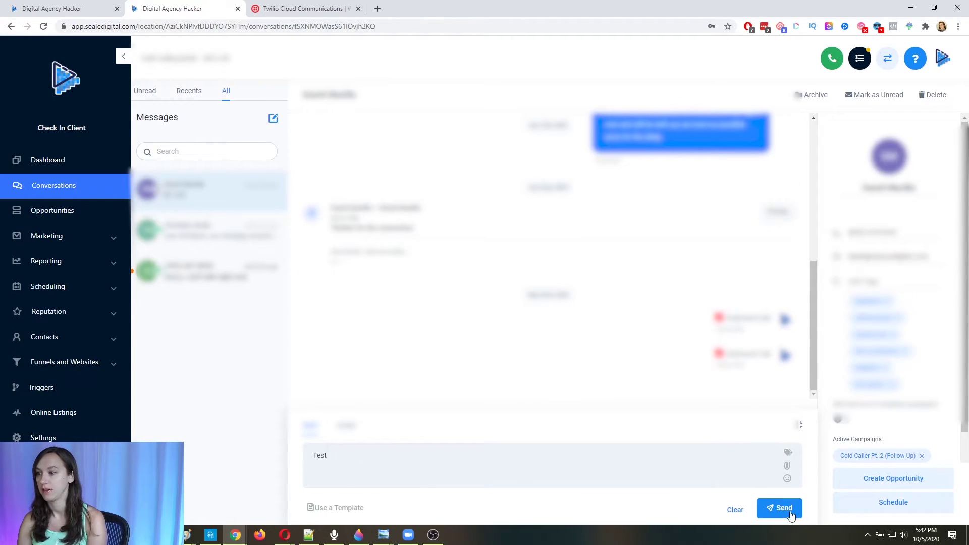
pyautogui.click(785, 508)
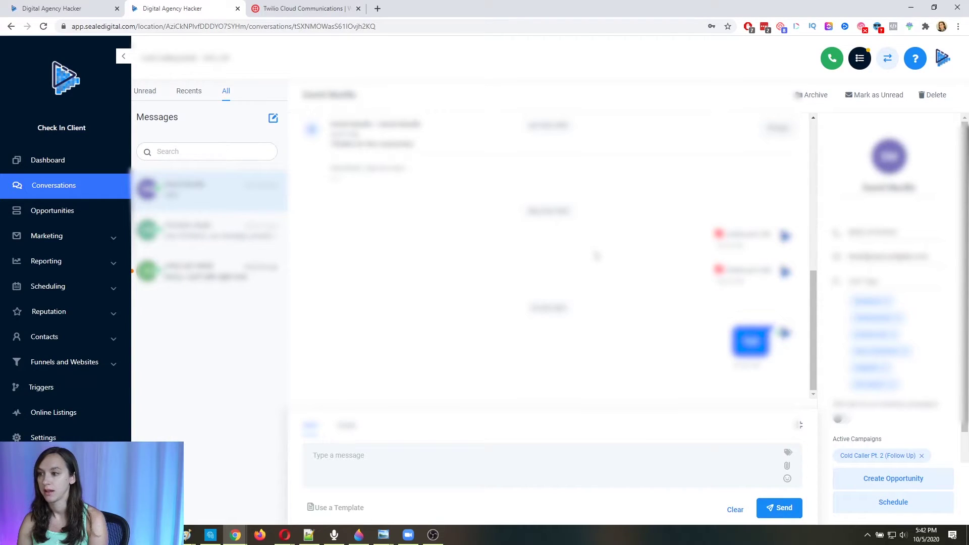
pyautogui.click(288, 7)
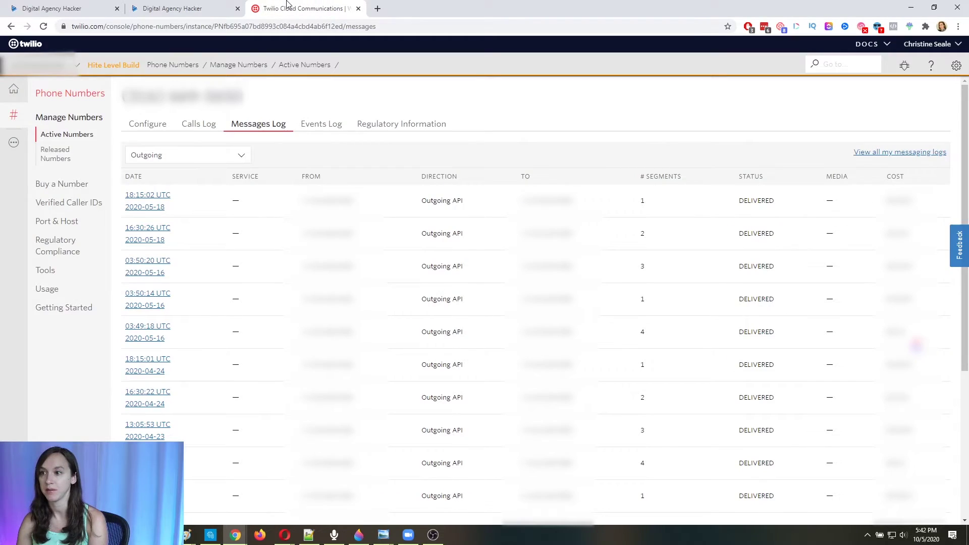
# Step: Refresh the Messages Log and confirm the new 2020-10-05 message is DELIVERED
pyautogui.press('F5')
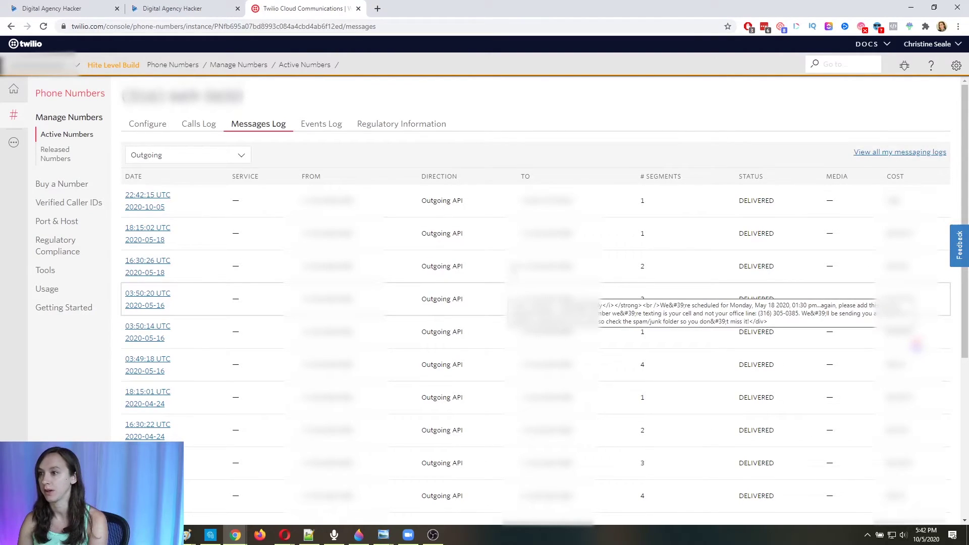
pyautogui.moveTo(303, 200); pyautogui.dragTo(778, 203)
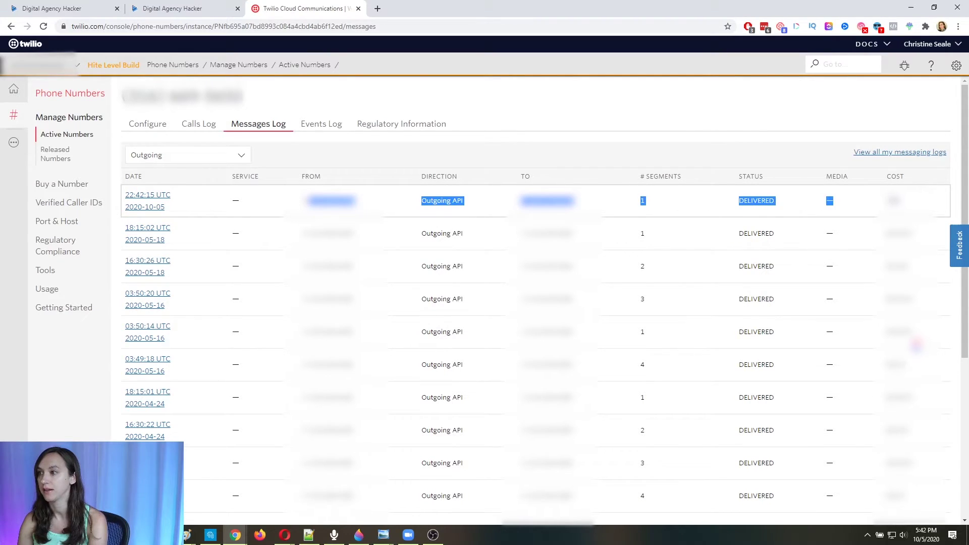
pyautogui.moveTo(778, 203); pyautogui.dragTo(780, 205)
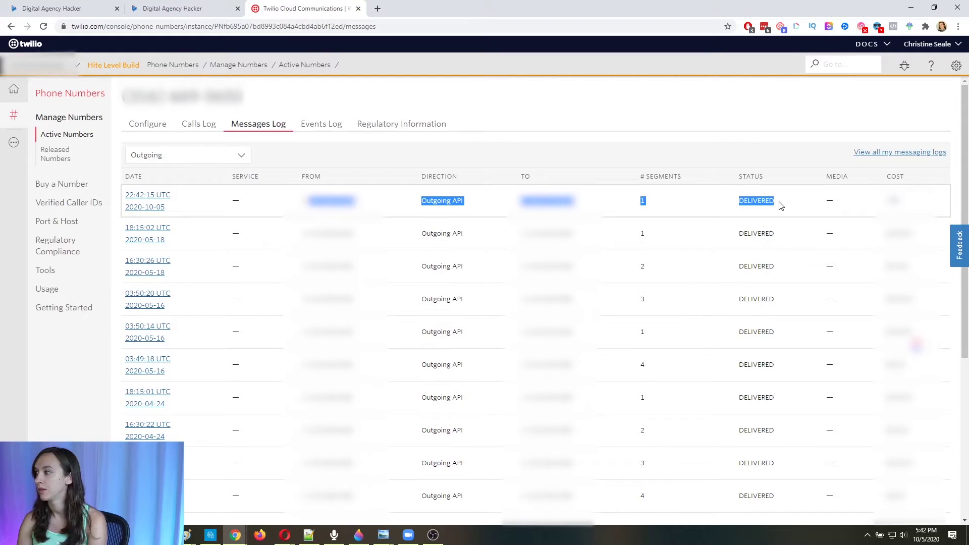
pyautogui.click(780, 205)
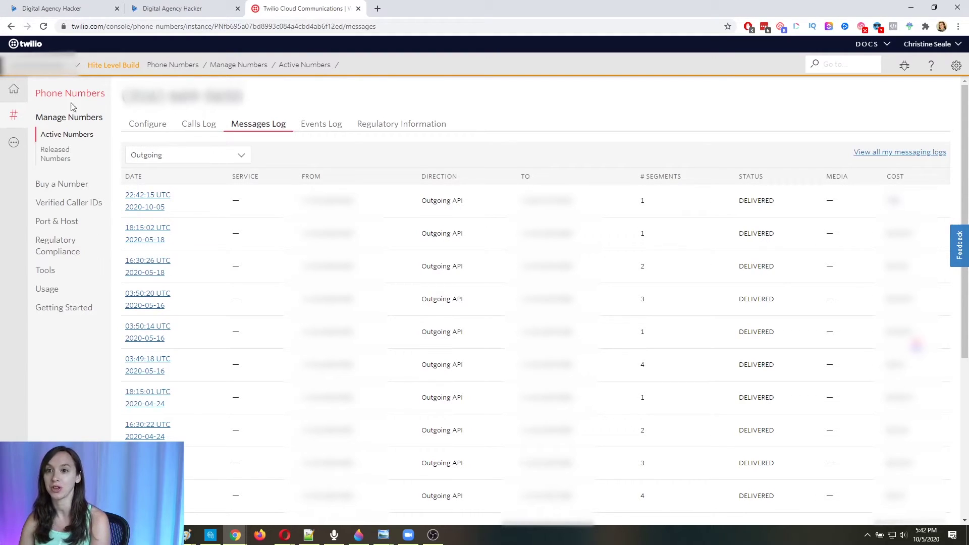
# Step: Highlight the Account SID under Project Info on the Hite Level Build dashboard
pyautogui.click(16, 91)
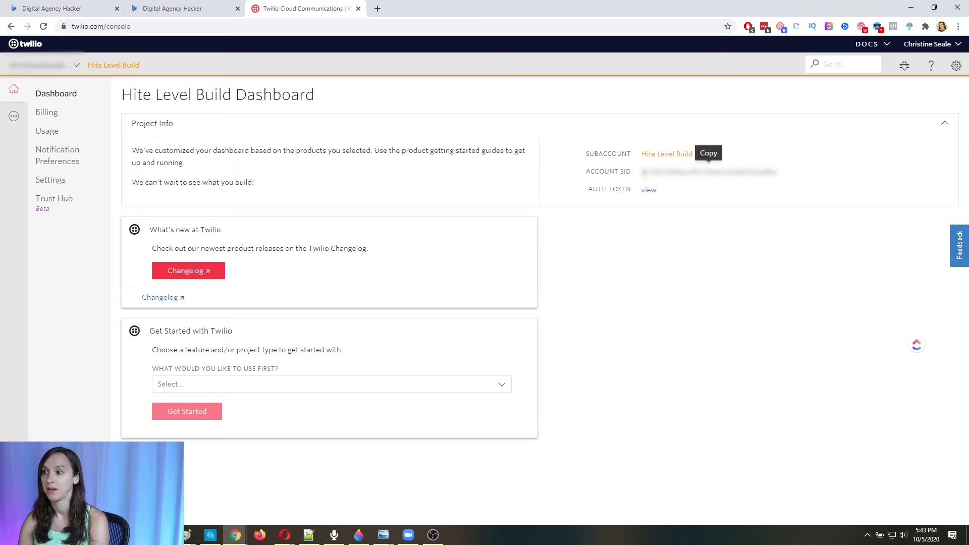
pyautogui.moveTo(641, 172); pyautogui.dragTo(782, 177)
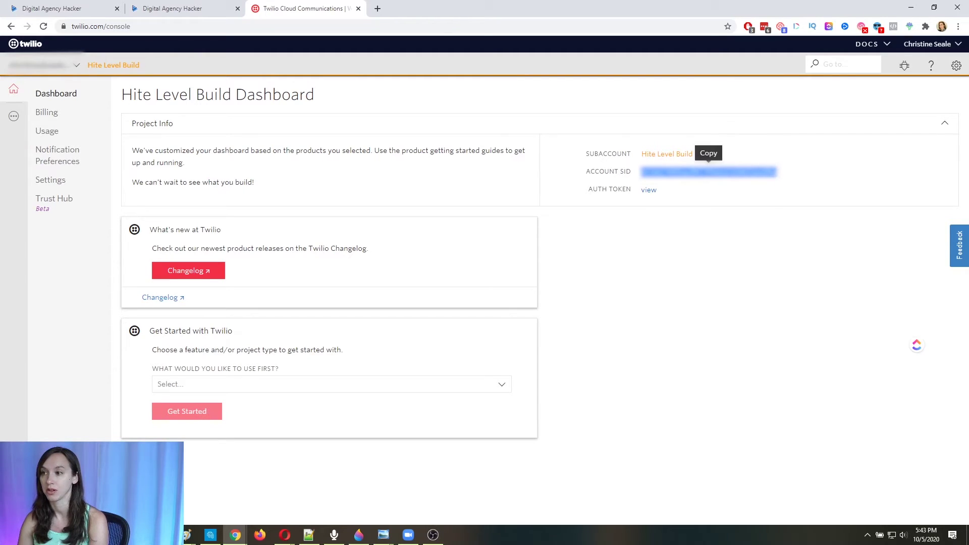
# Step: Highlight the third location's Account SID in HighLevel's Twilio settings
pyautogui.click(75, 14)
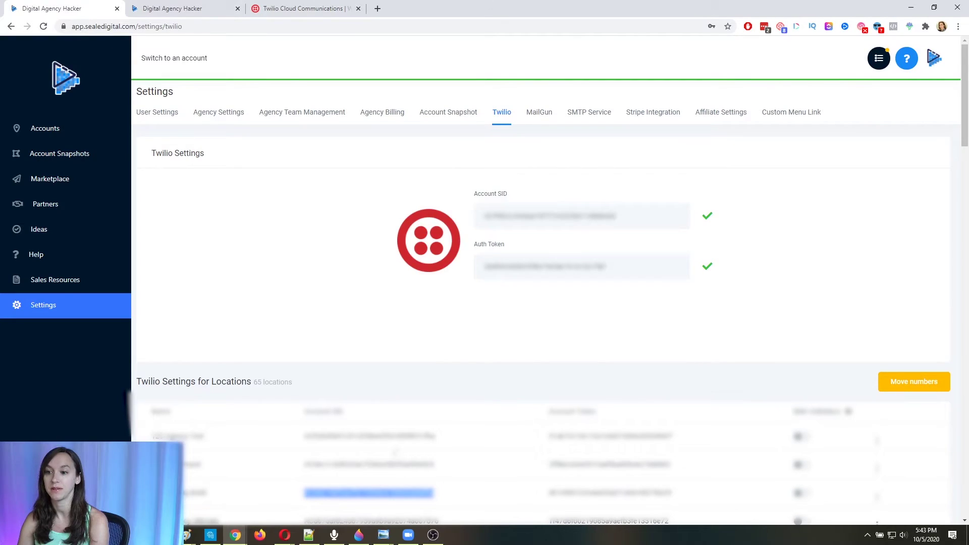
pyautogui.click(445, 497)
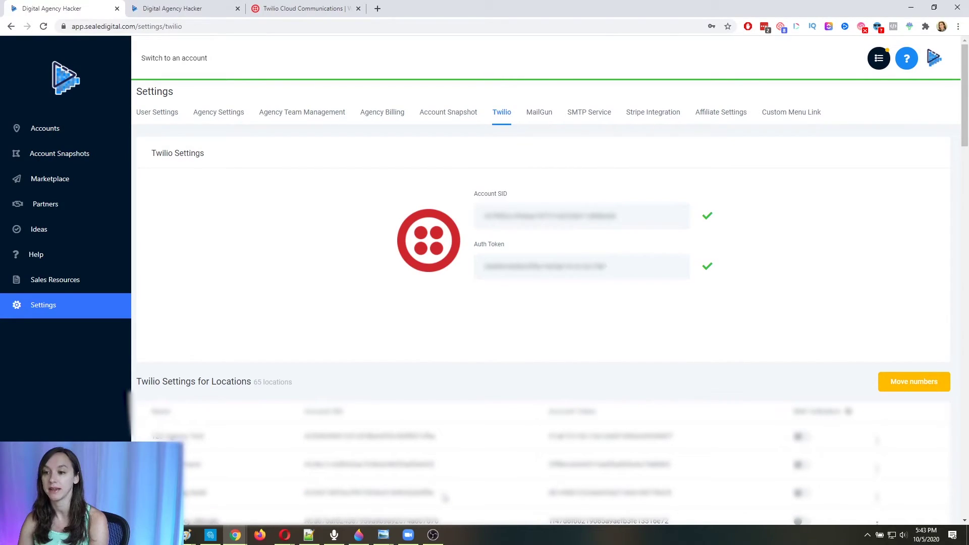
pyautogui.moveTo(445, 498); pyautogui.dragTo(274, 496)
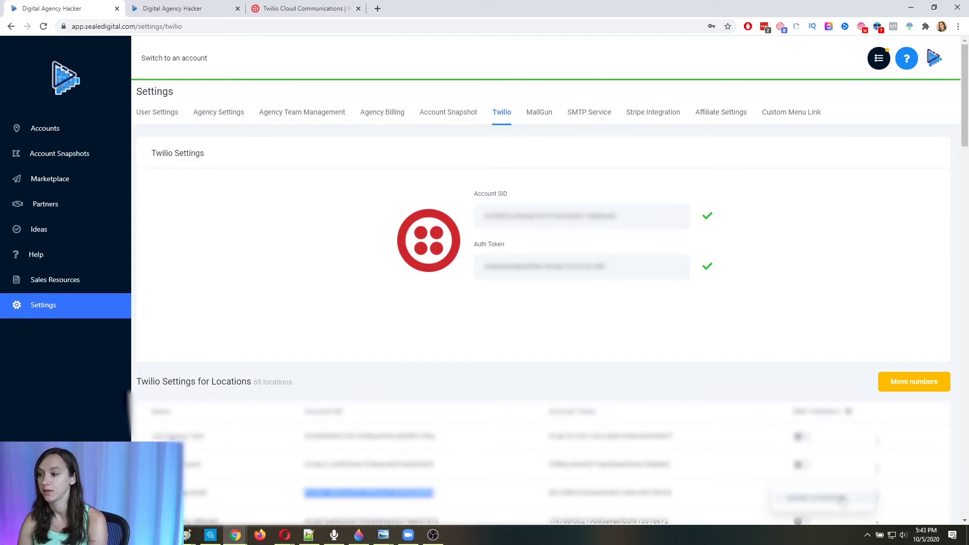
# Step: Replace Cold Calling Build's Account SID and Auth Token with Twilio's values and save
pyautogui.click(842, 500)
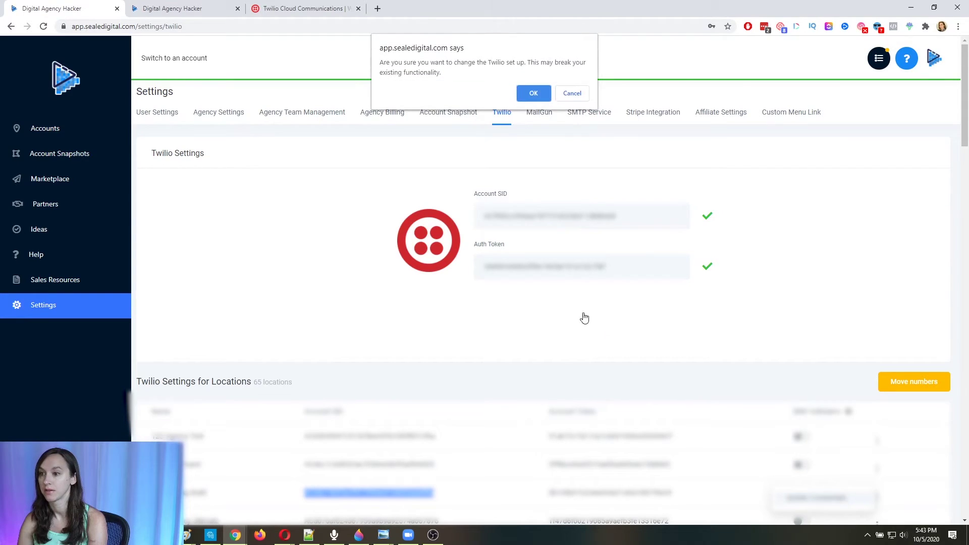
pyautogui.click(541, 94)
pyautogui.moveTo(500, 147); pyautogui.dragTo(288, 151)
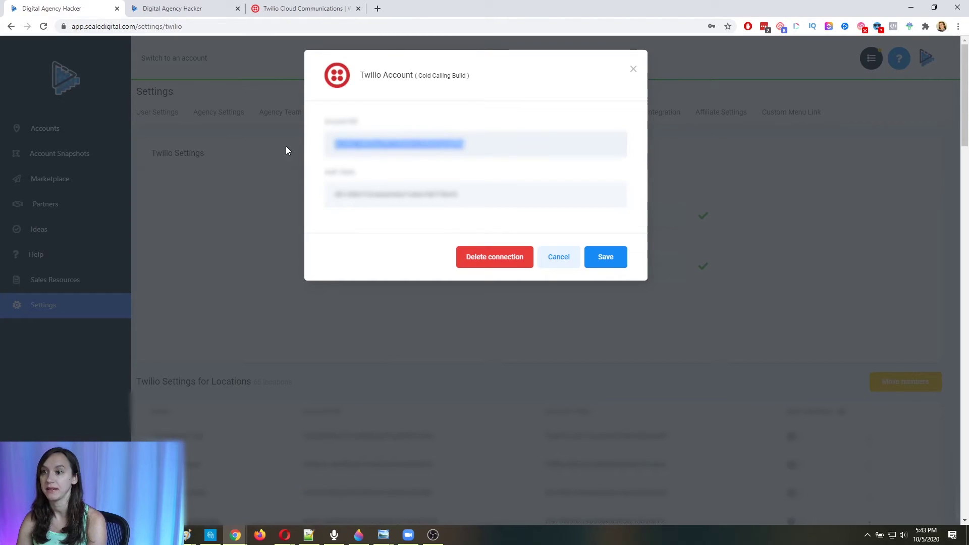
pyautogui.click(303, 8)
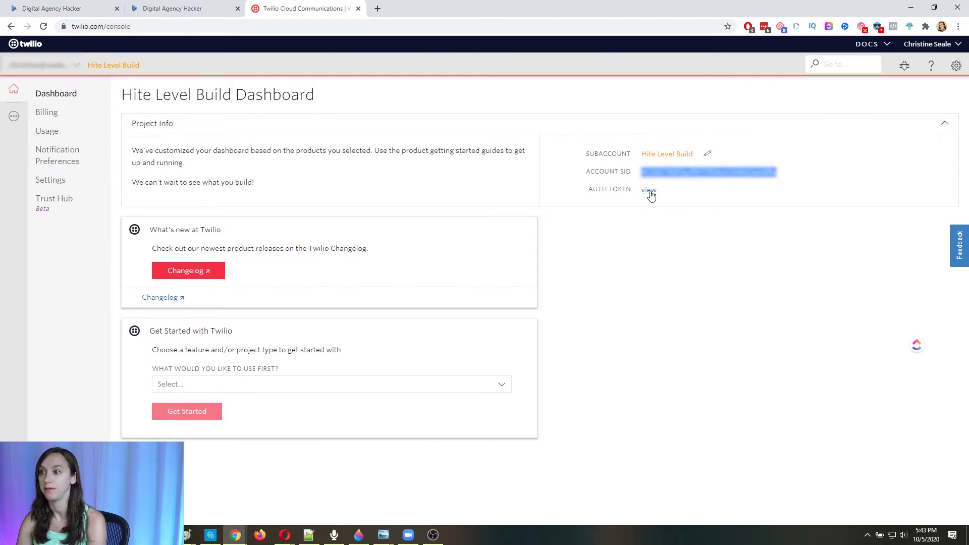
pyautogui.click(90, 9)
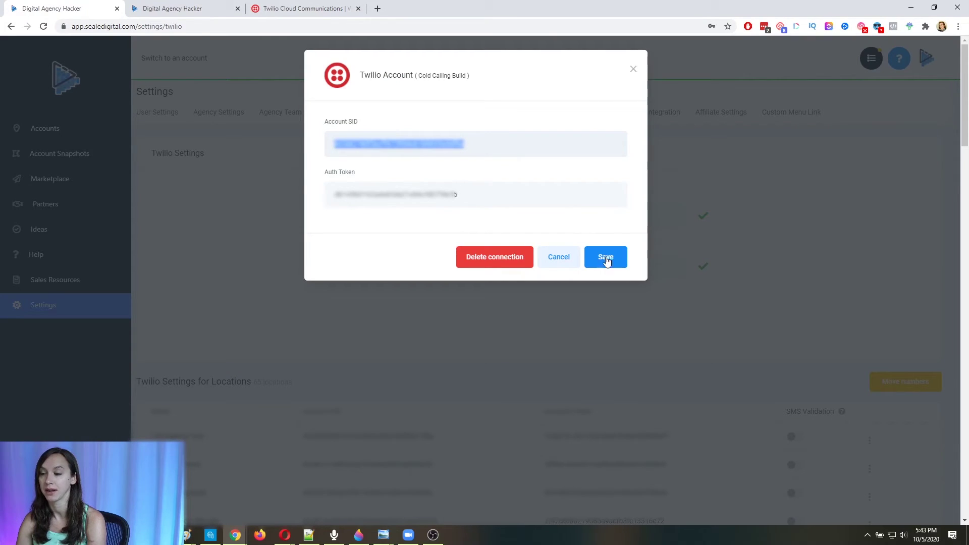
pyautogui.click(634, 70)
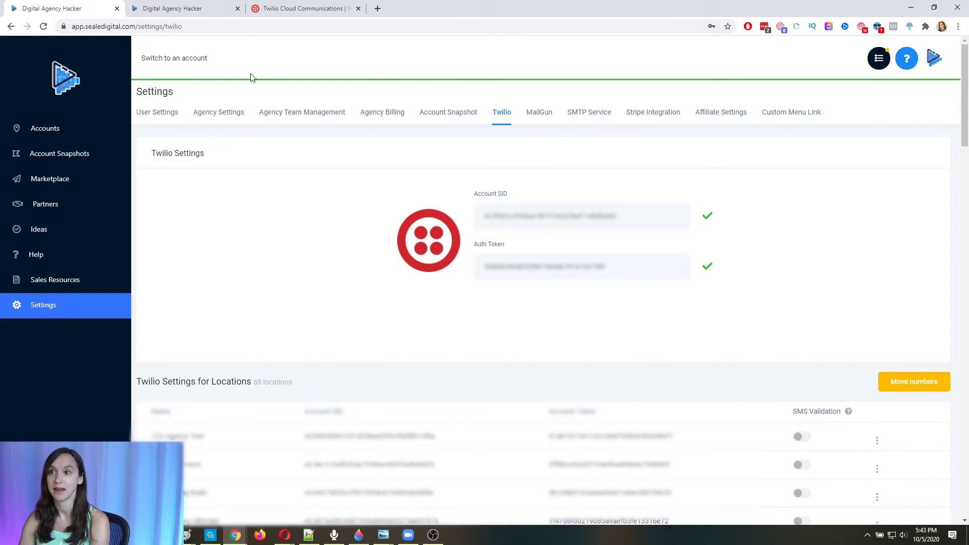
pyautogui.click(301, 7)
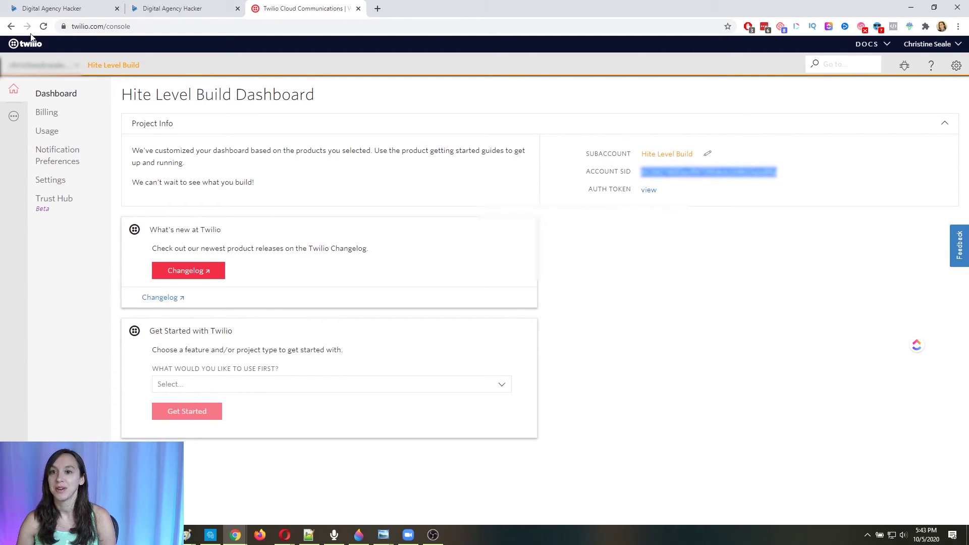
# Step: Return to the Messages Log and view the newest 'Test' message's details
pyautogui.click(11, 27)
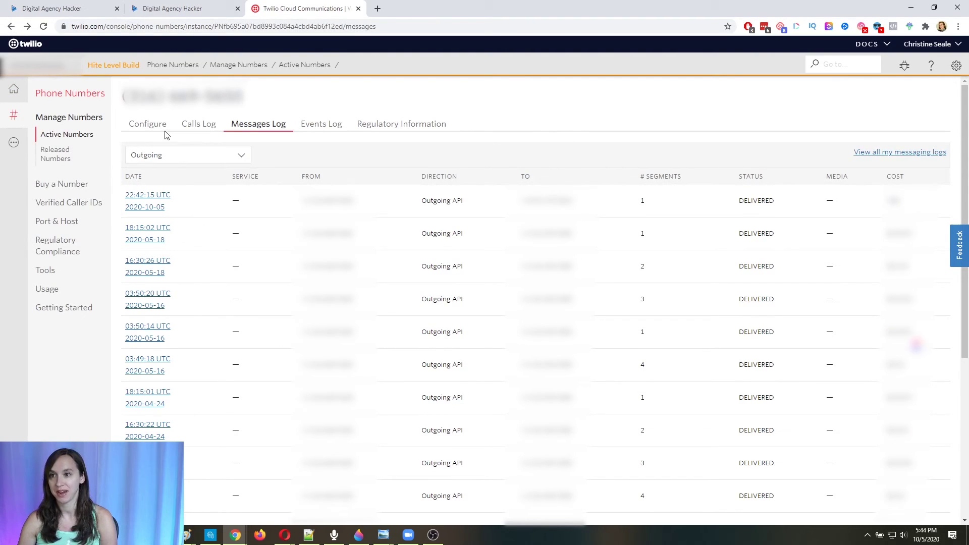
pyautogui.click(158, 200)
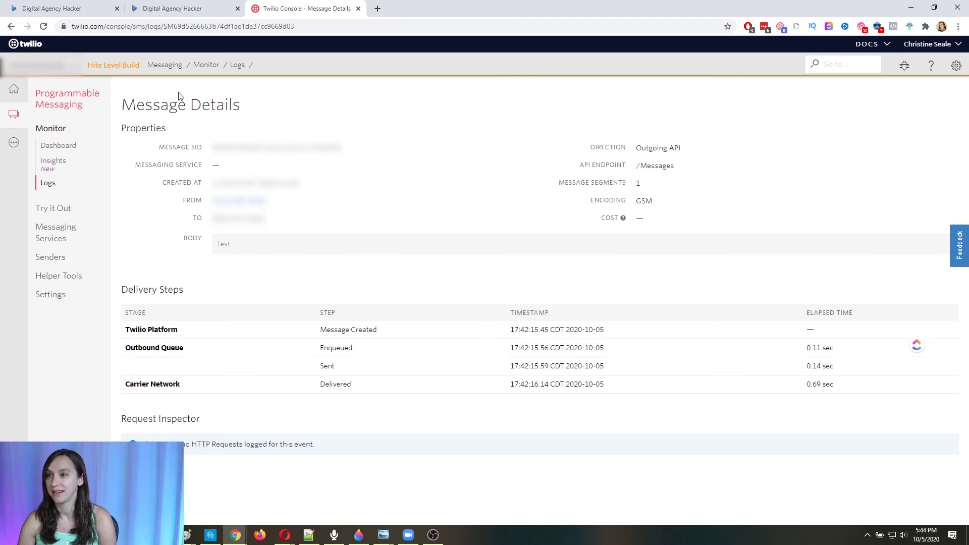
pyautogui.click(11, 27)
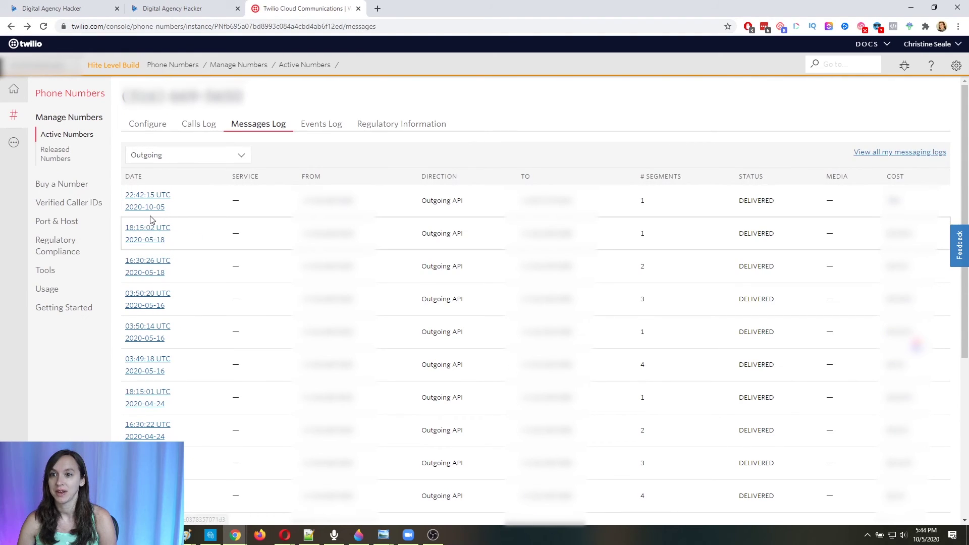
# Step: View the phone number's Configure properties, then its Calls Log of outgoing calls
pyautogui.click(150, 127)
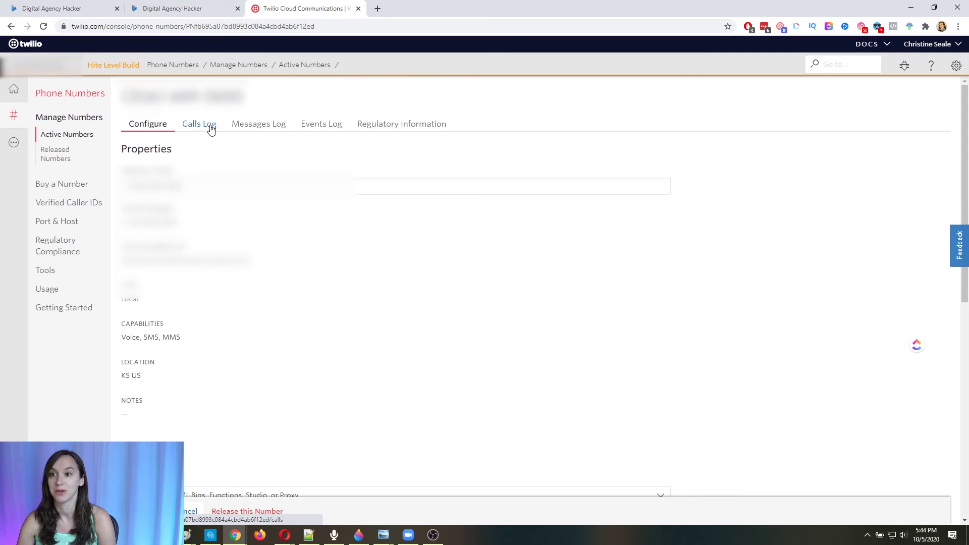
pyautogui.click(192, 127)
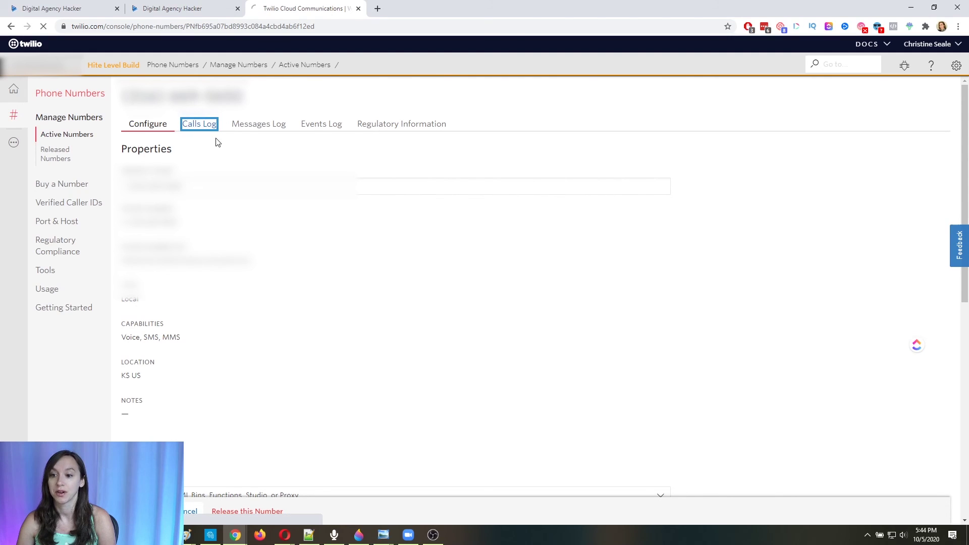